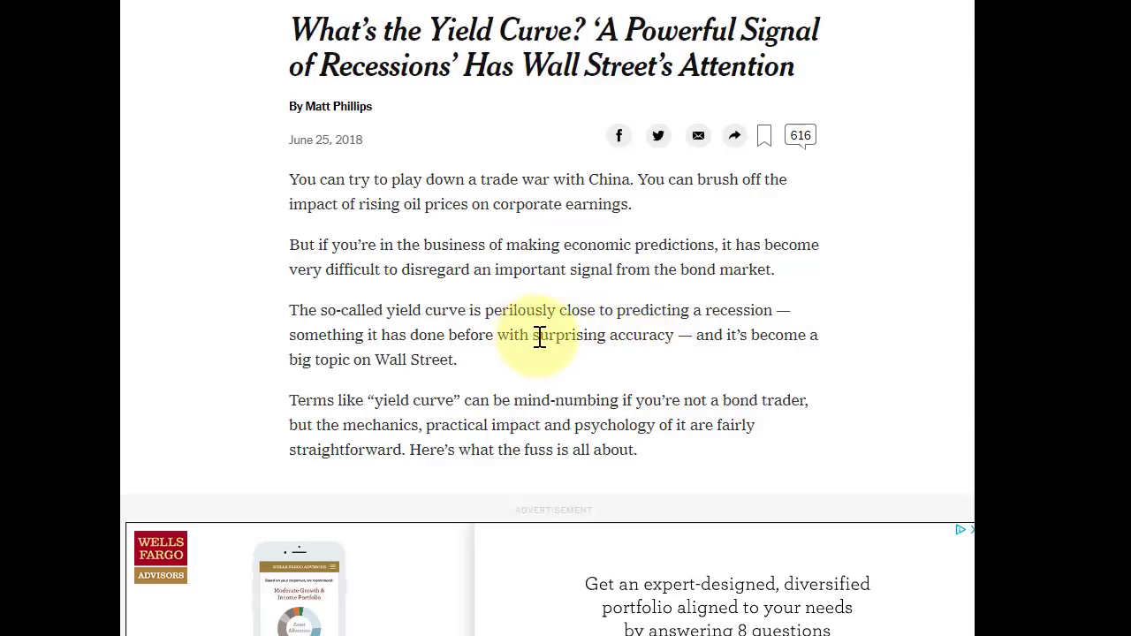
Highlight the article's passages on the yield curve's surprising accuracy and the difference between short-term and long-term government bond rates.
drag(532, 336, 669, 348)
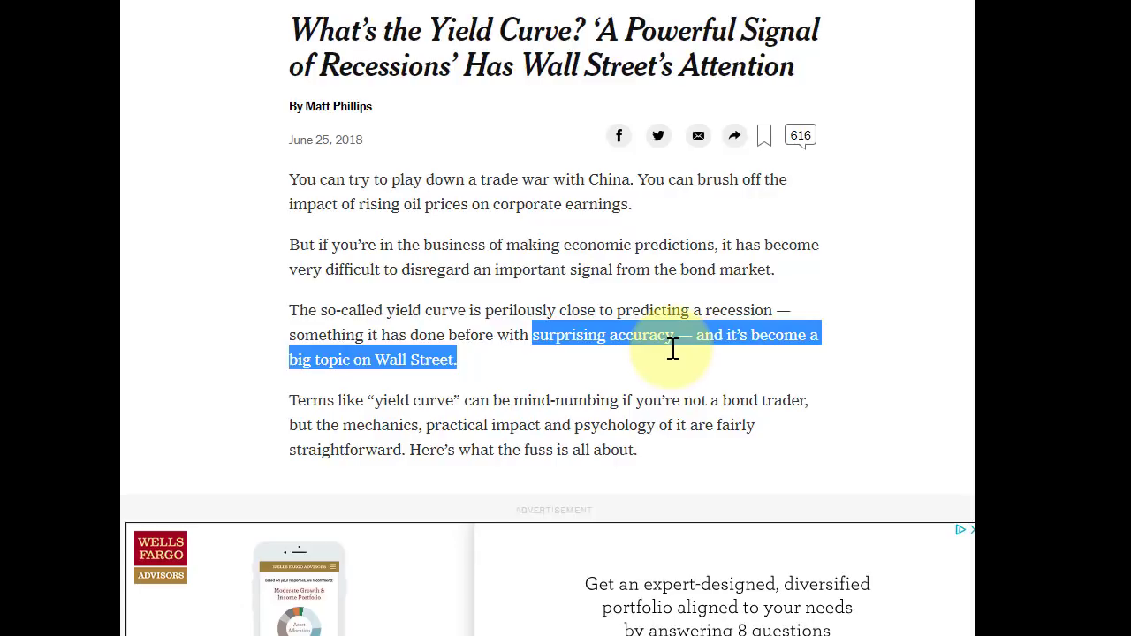
scroll(672, 349, down, 7)
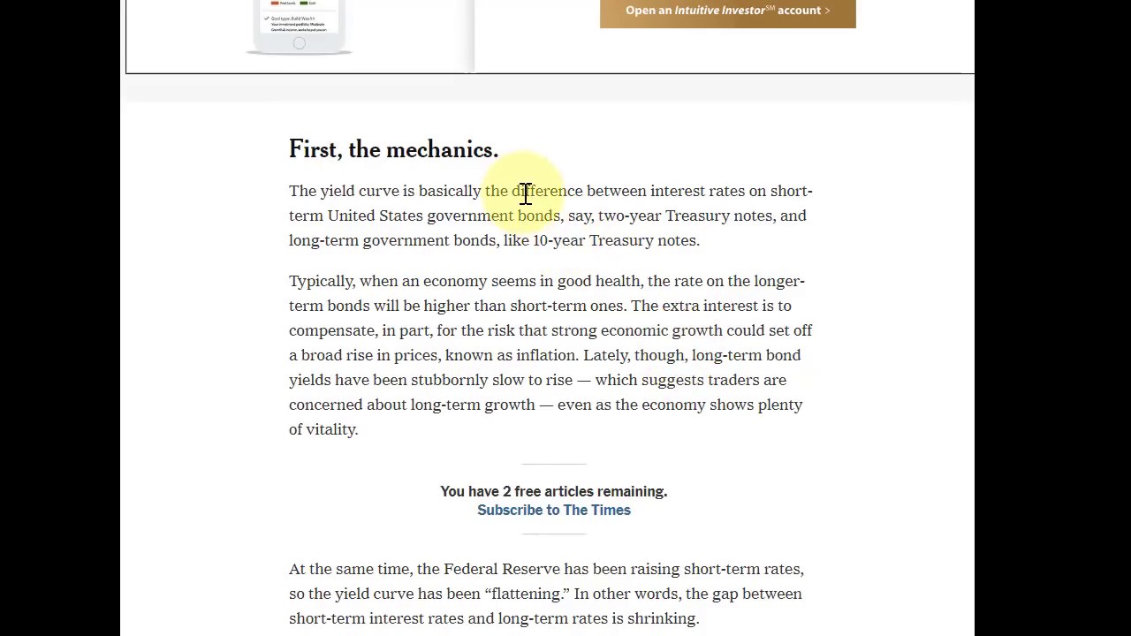
drag(535, 196, 712, 245)
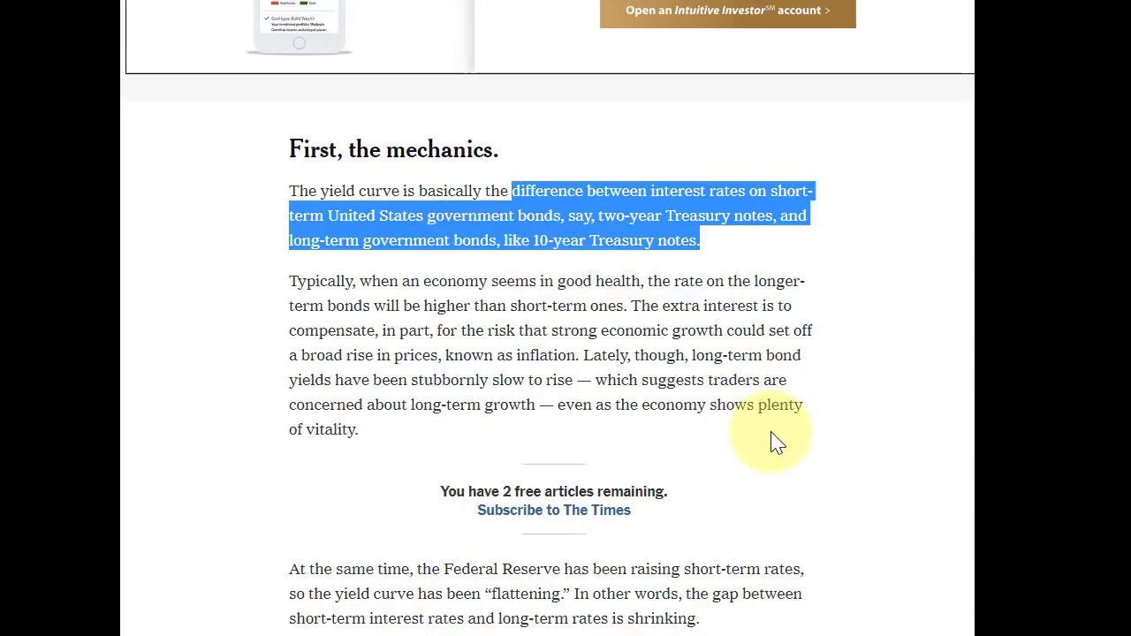
scroll(796, 477, down, 5)
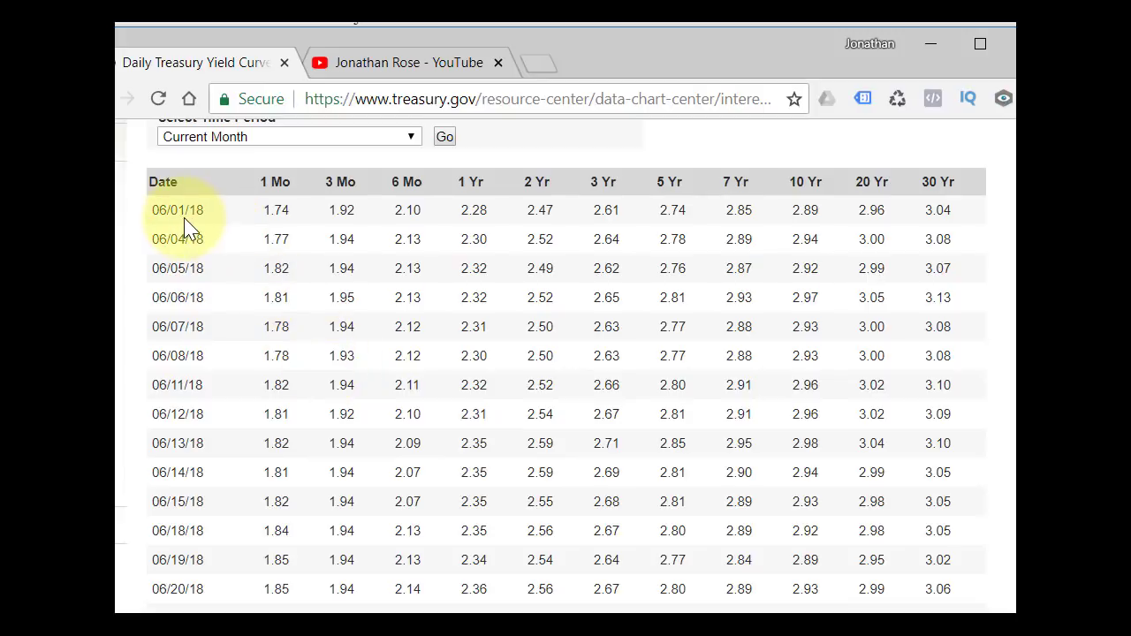
Compare the 2-year and 10-year yields for 06/01/18 and 06/22/18 in the Treasury yield table, highlighting the figures.
drag(555, 210, 526, 209)
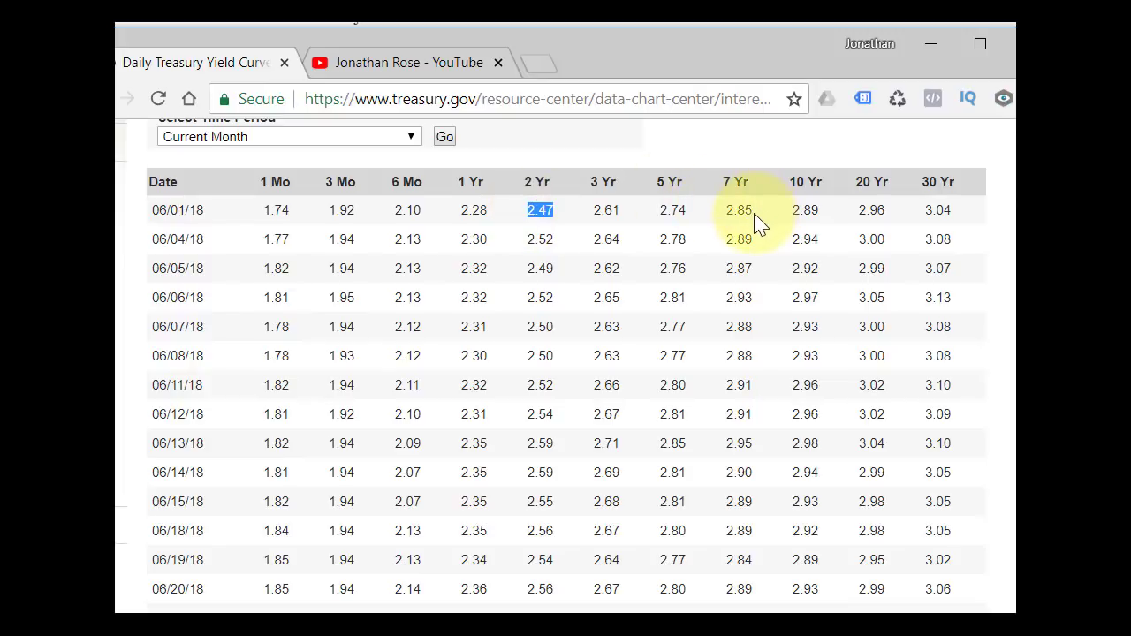
drag(751, 210, 727, 209)
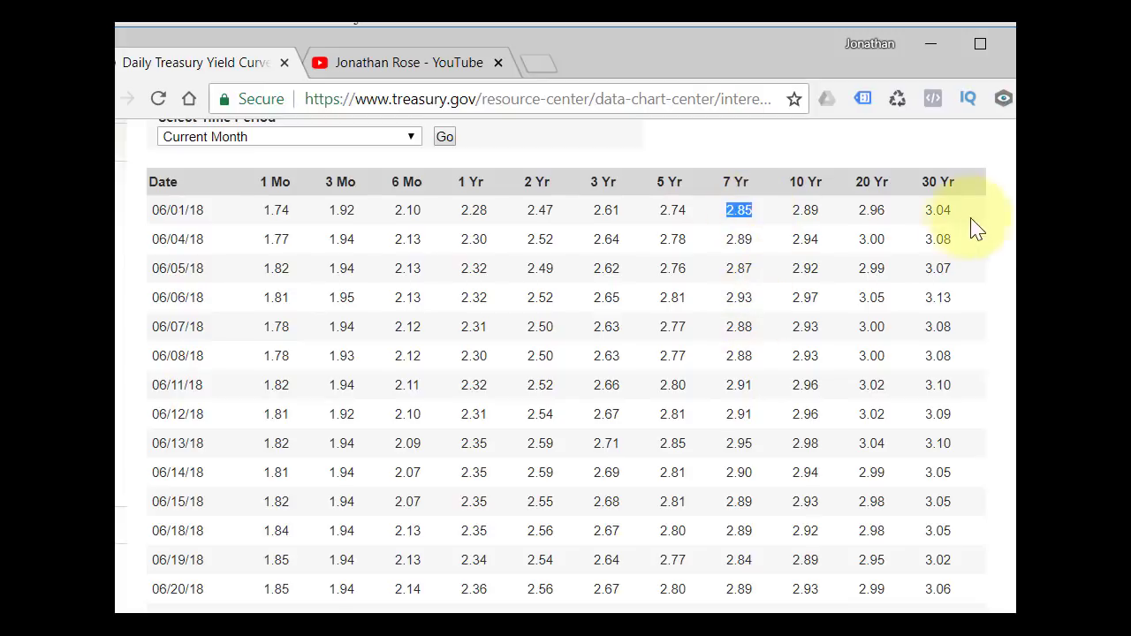
scroll(1013, 281, down, 1)
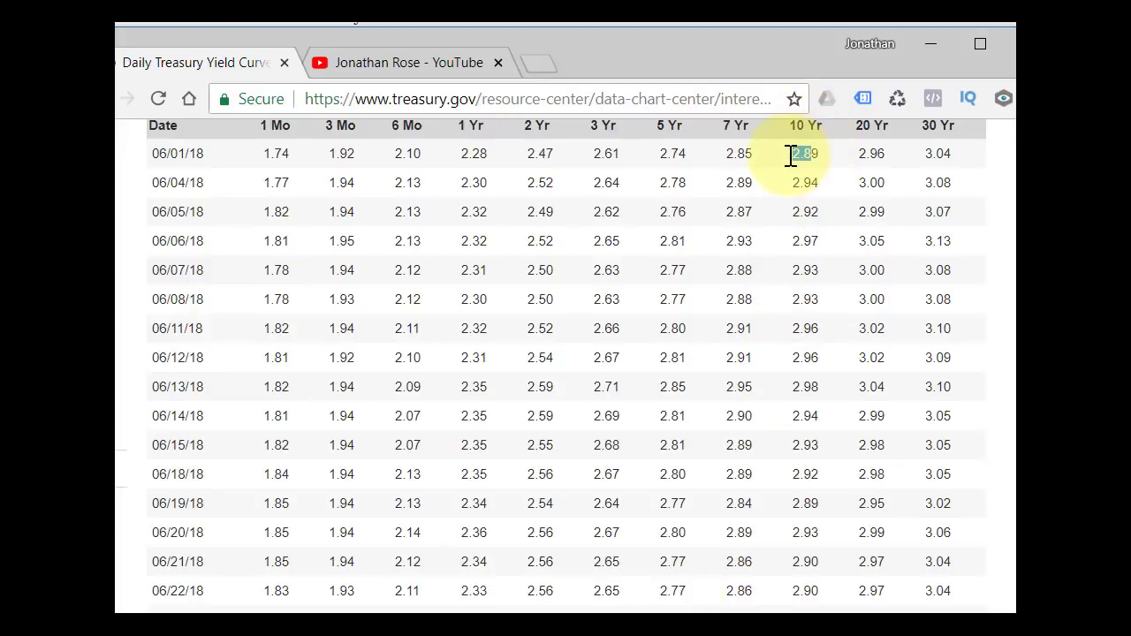
drag(793, 154, 811, 153)
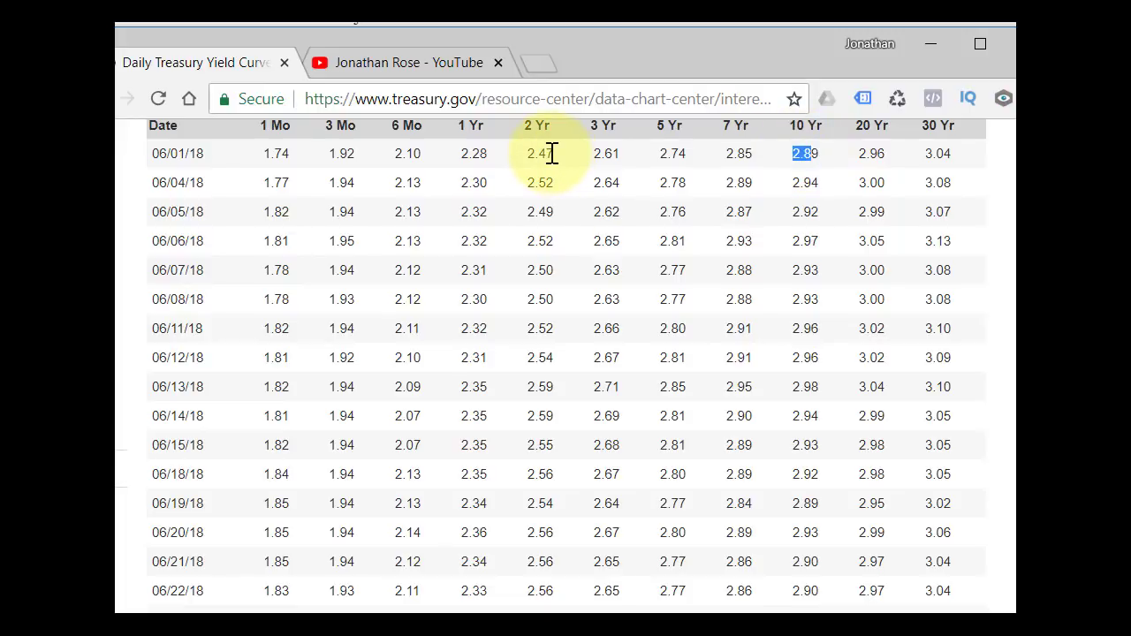
drag(560, 592, 528, 595)
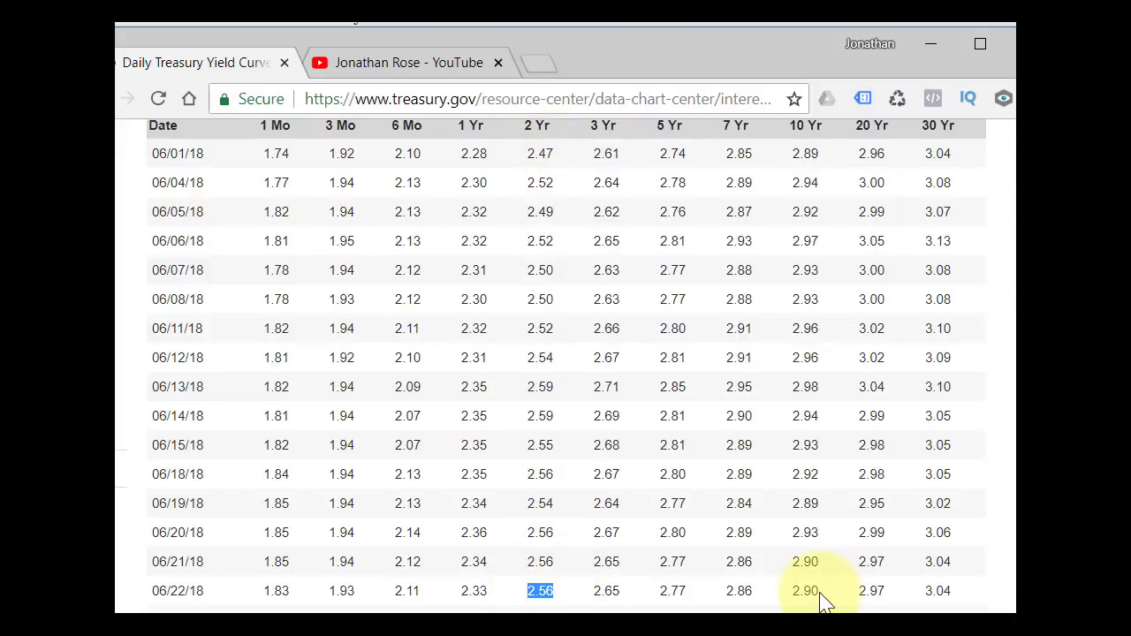
drag(790, 595, 835, 590)
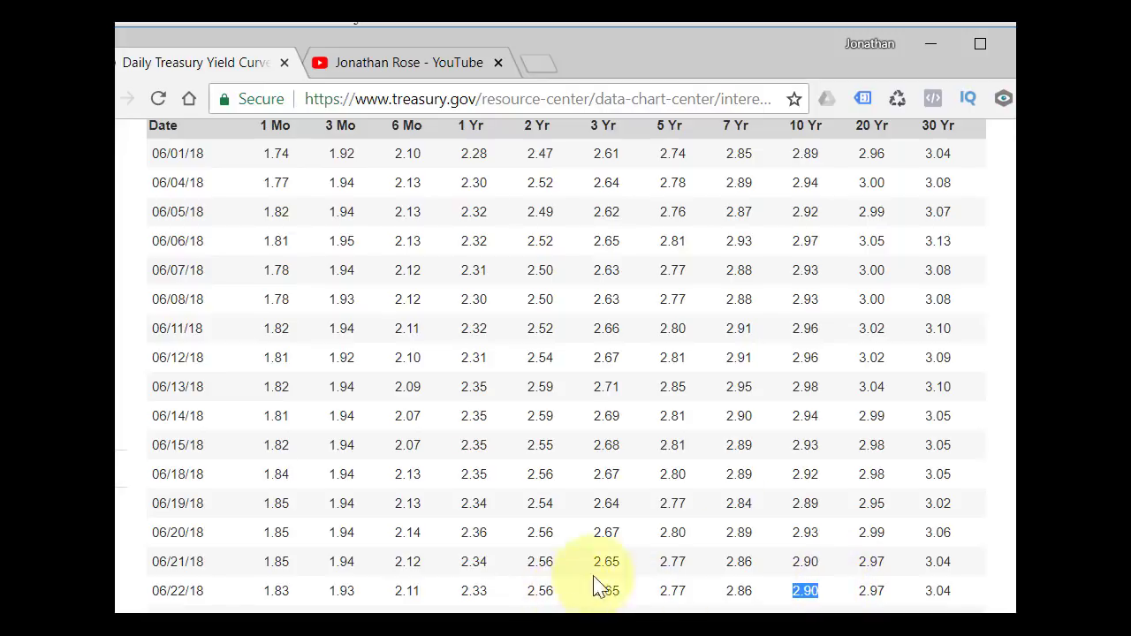
scroll(1012, 311, down, 2)
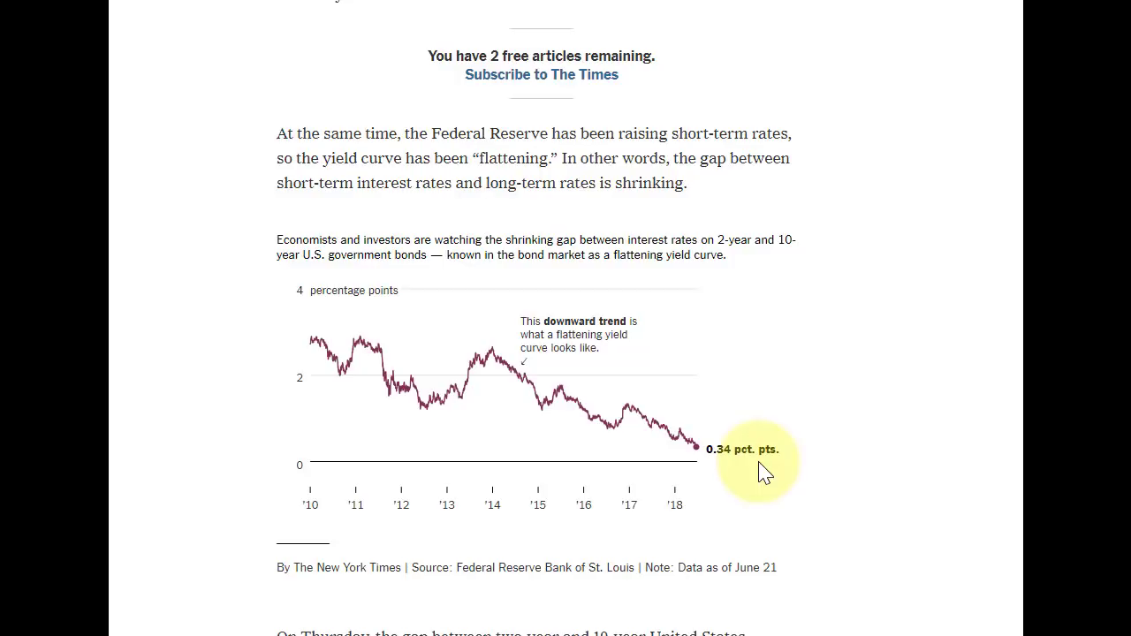
Review the article's flattening yield curve chart and highlight the passage on the two-year versus 10-year gap and the worst recession in almost 80 years.
scroll(765, 473, down, 5)
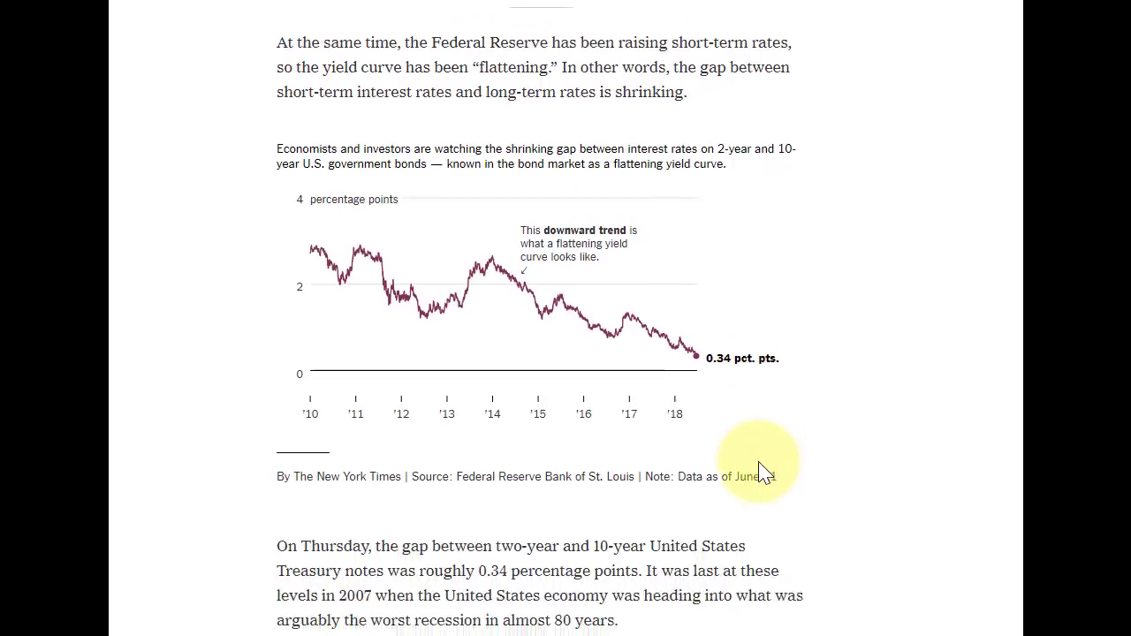
scroll(764, 473, down, 4)
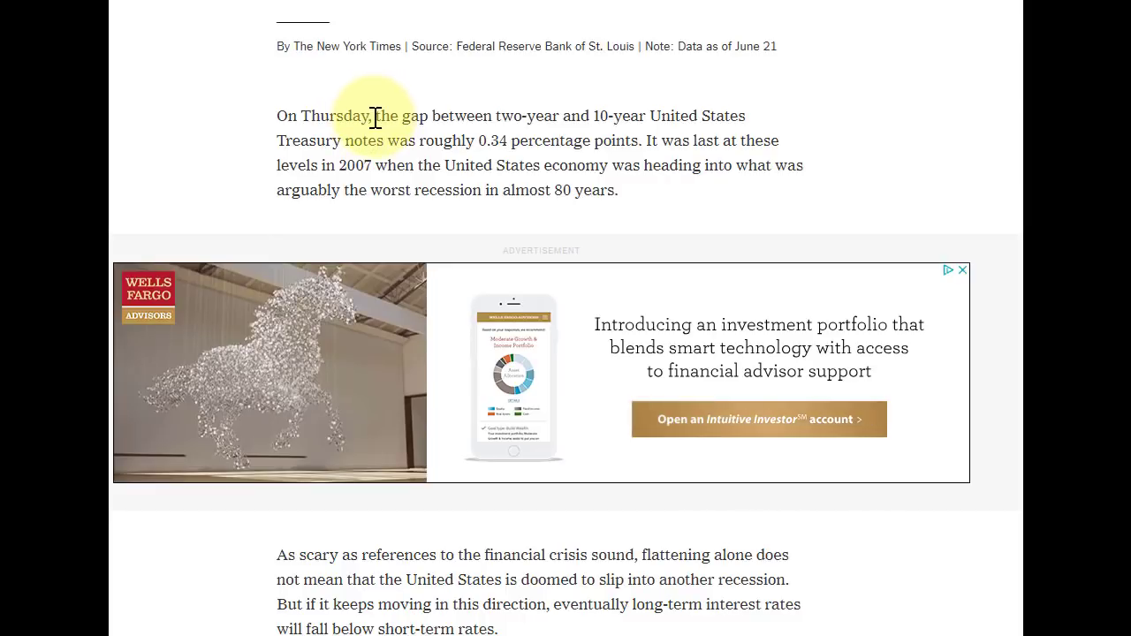
drag(379, 116, 602, 165)
click(373, 170)
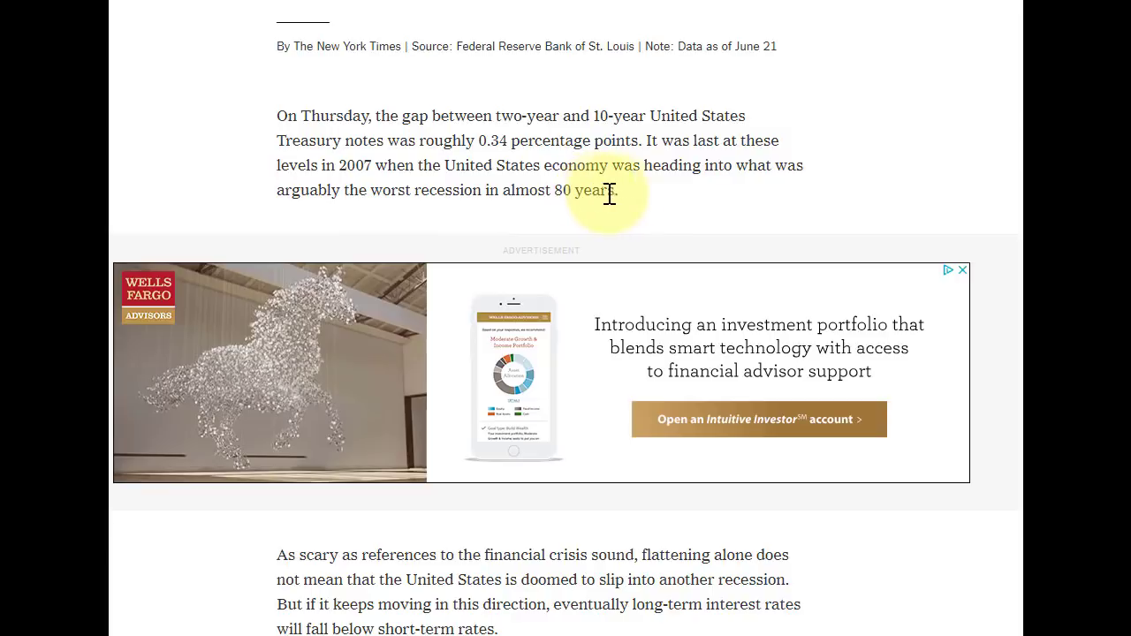
drag(621, 195, 510, 205)
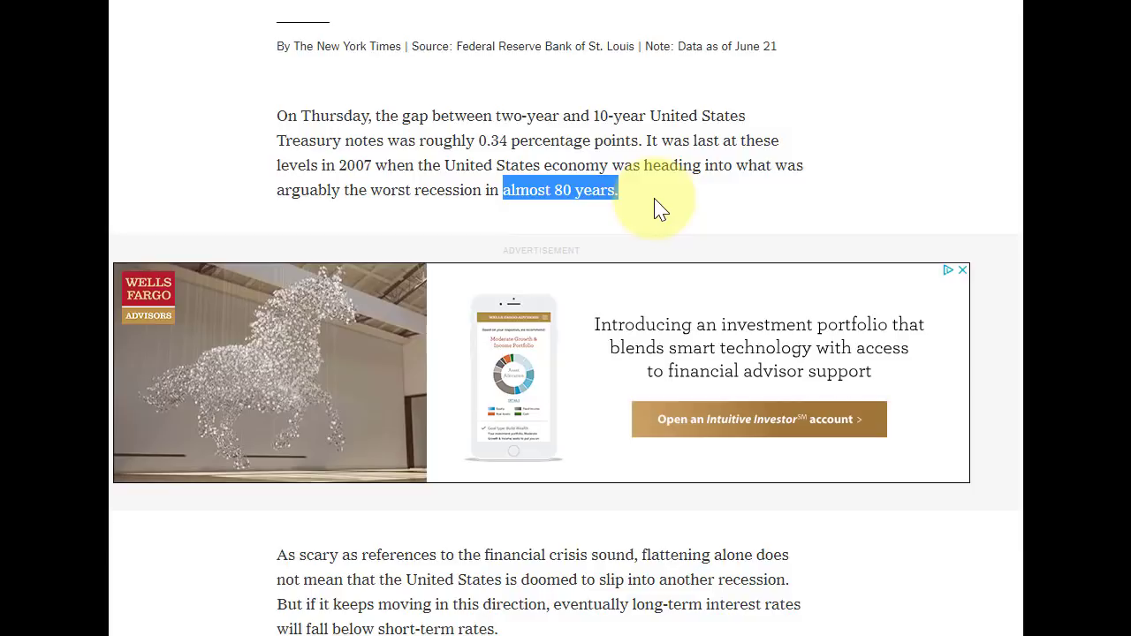
Read the article's paragraphs on yield curve inversion, highlighting the sentence that calls it a powerful signal of recessions.
scroll(658, 208, down, 5)
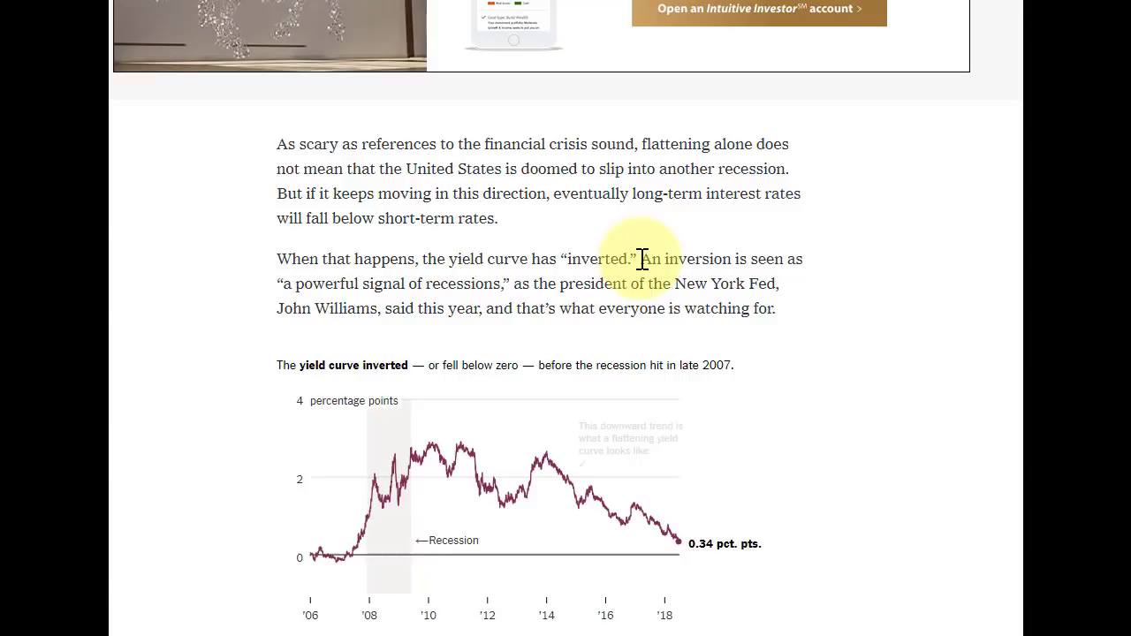
drag(643, 259, 798, 327)
click(423, 327)
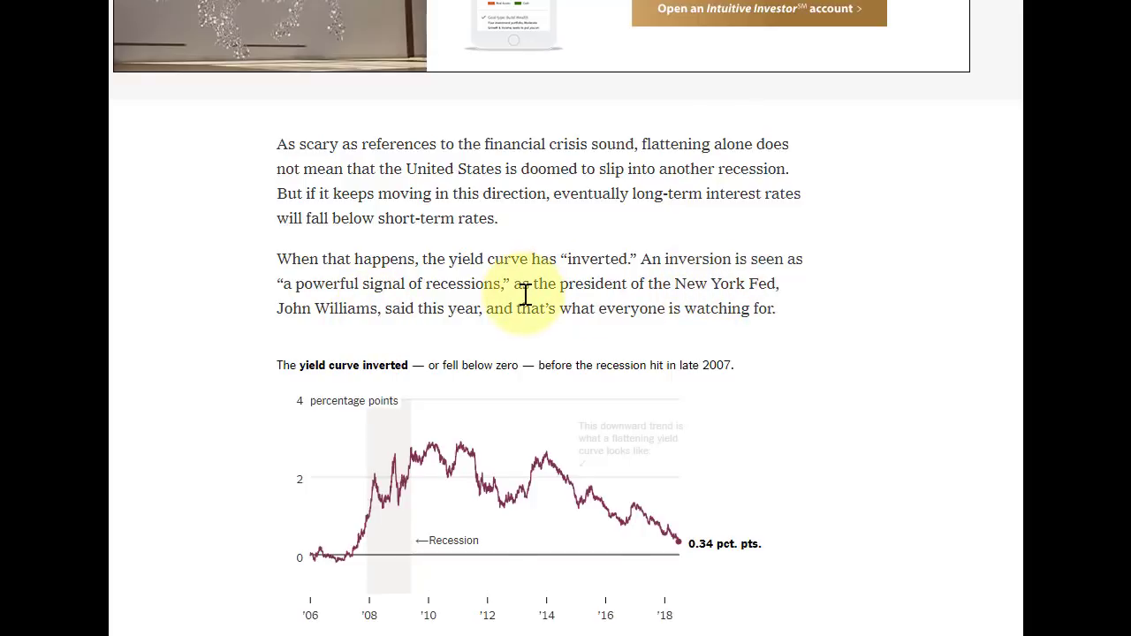
scroll(525, 294, down, 5)
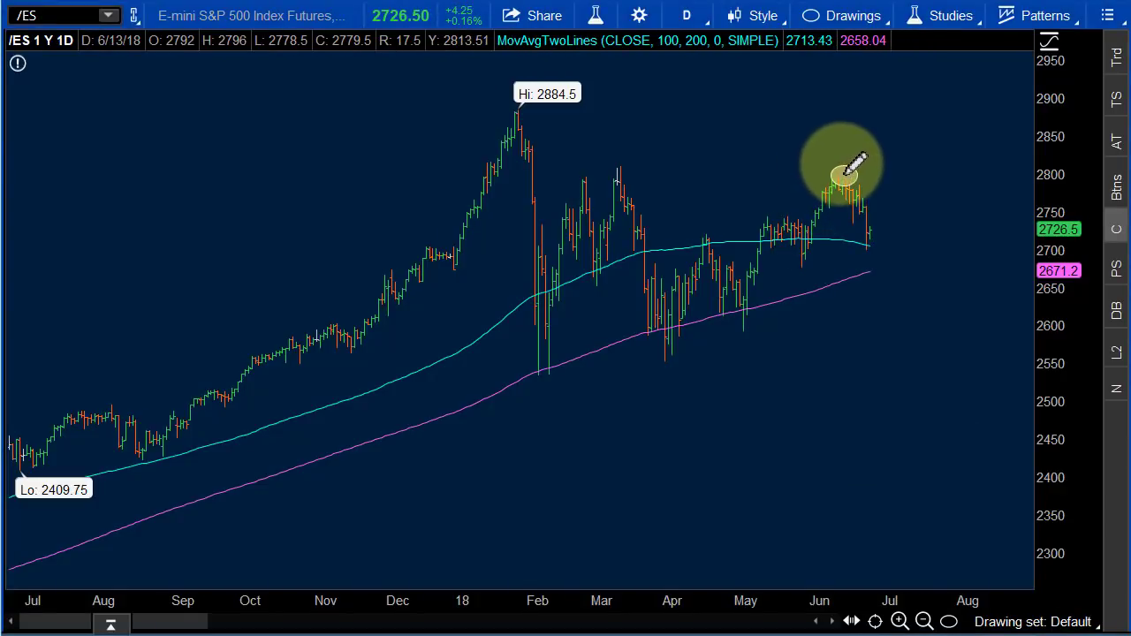
Examine the June high and pullback on the /ES daily chart, and return to the article's "Recession? Really?" section.
mouse_move(850, 168)
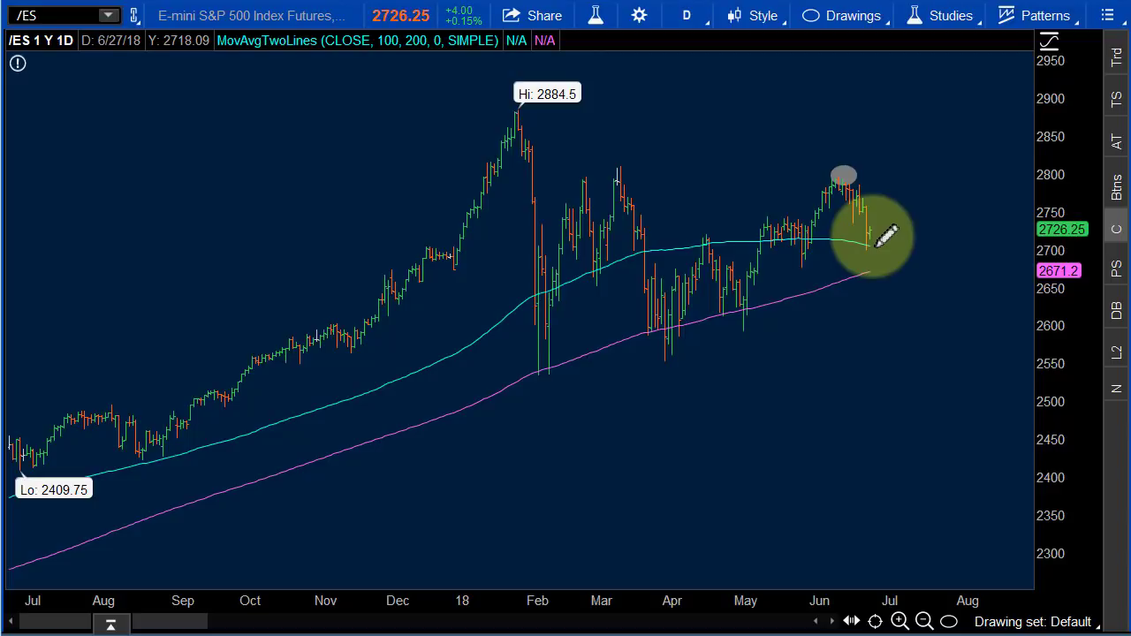
key(alt+Tab)
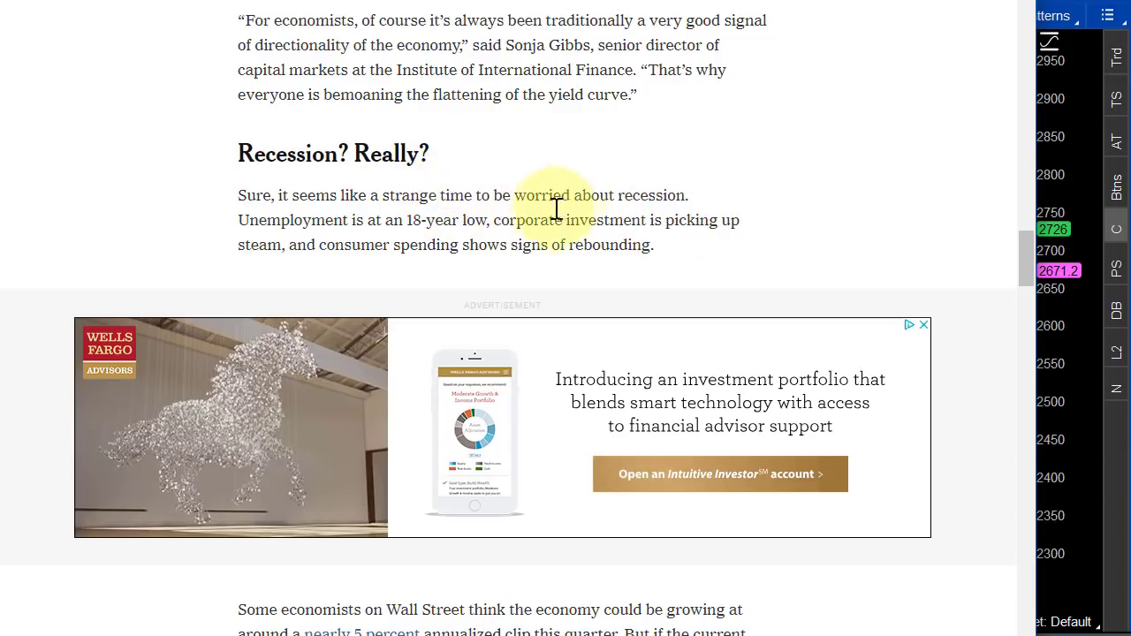
right_click(673, 250)
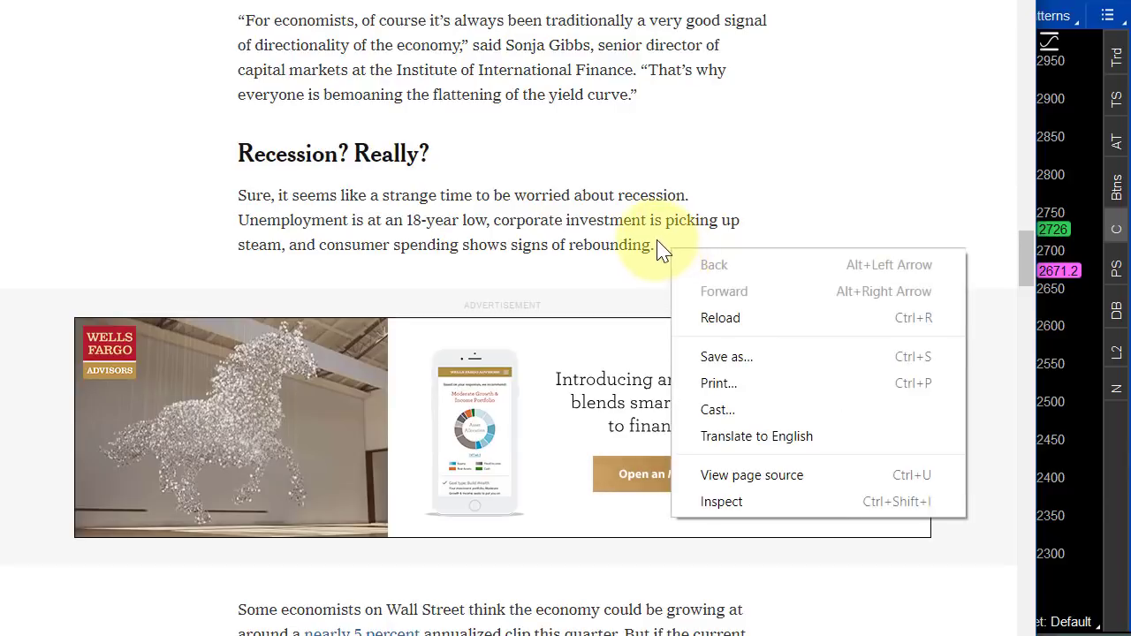
click(663, 250)
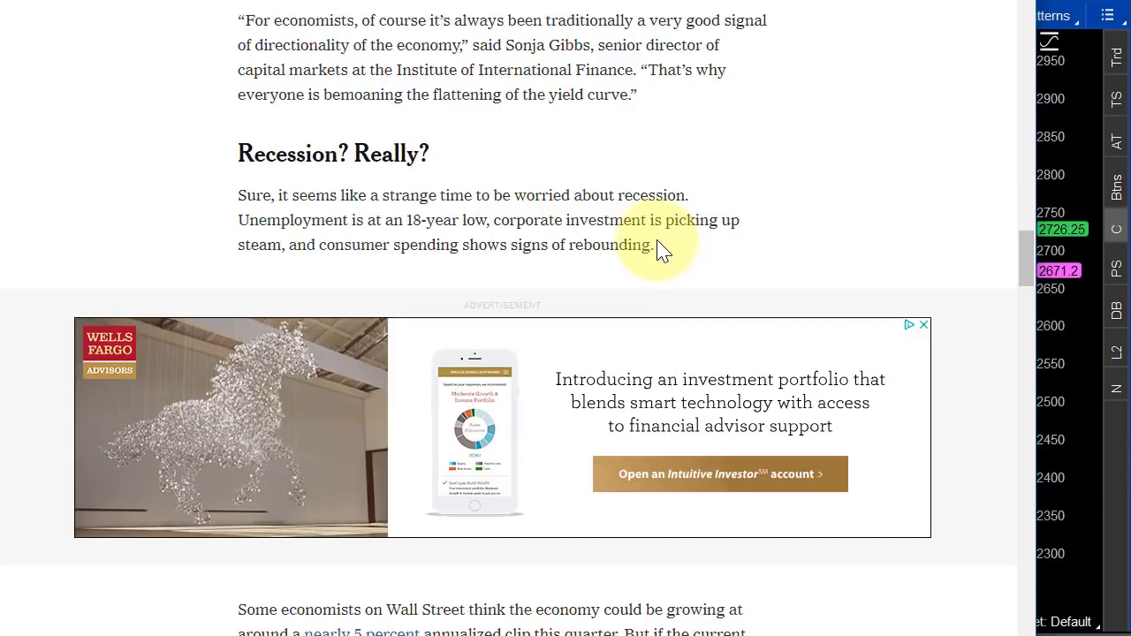
scroll(662, 250, down, 5)
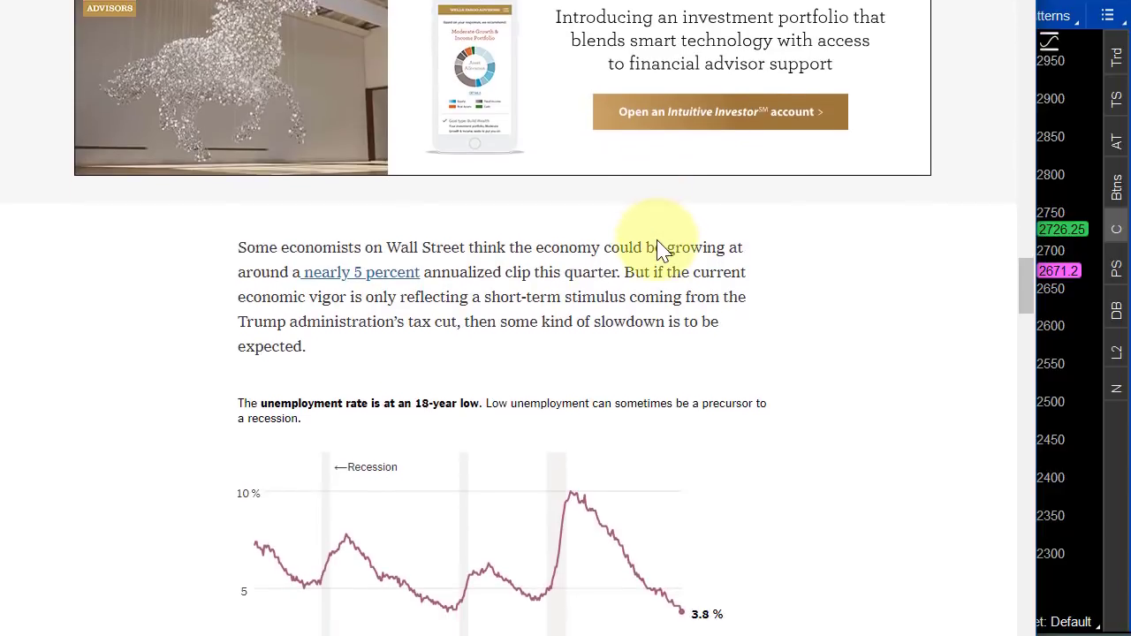
Read the "There's also a practical impact." section on how a flattening or inverted yield curve affects bank lending.
scroll(240, 151, down, 10)
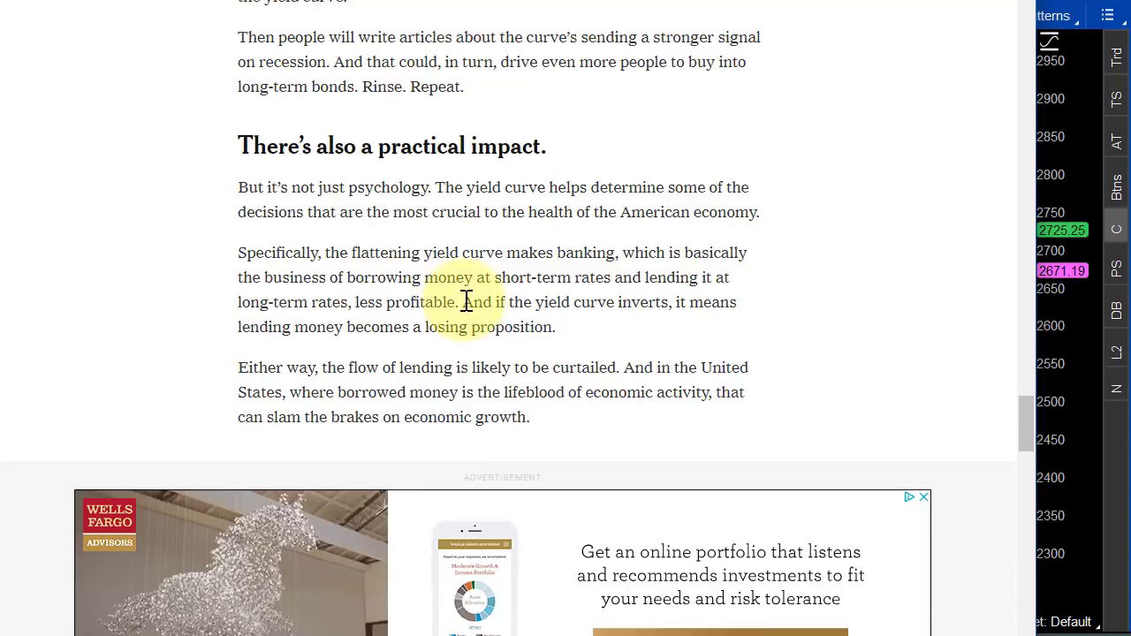
right_click(571, 323)
click(515, 340)
right_click(515, 340)
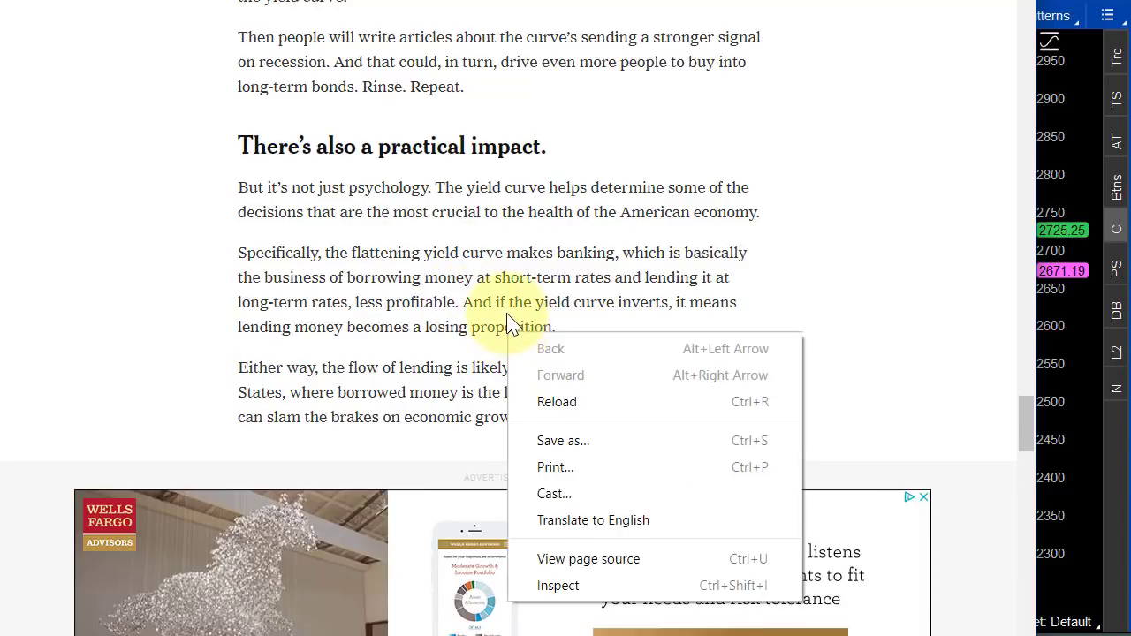
click(508, 318)
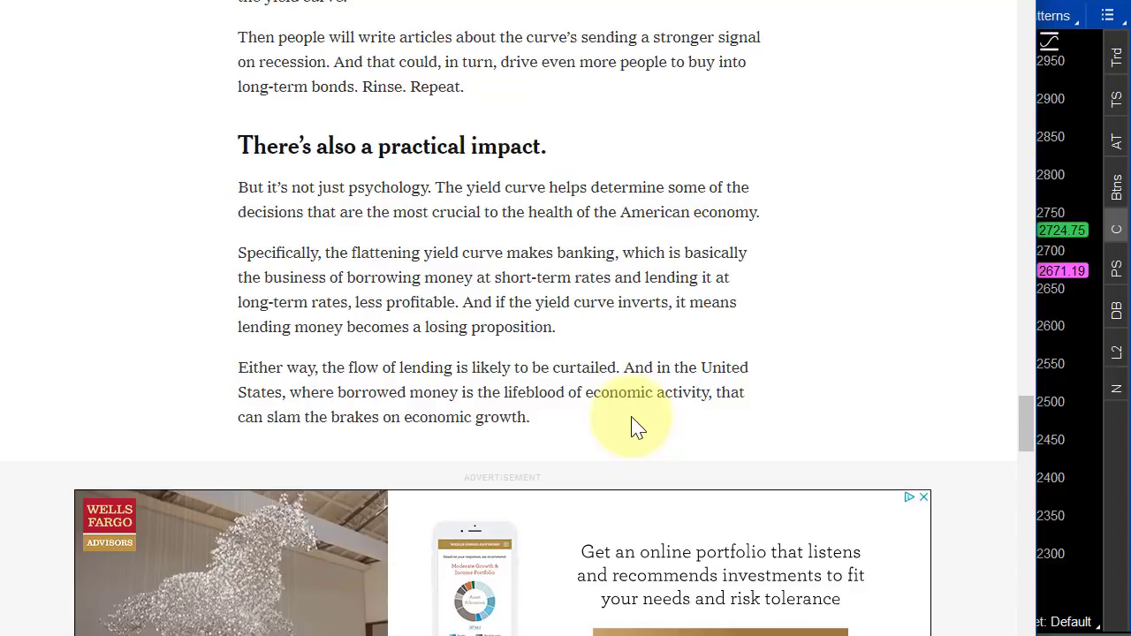
Switch back to the one-year daily /ES chart in thinkorswim.
click(1088, 620)
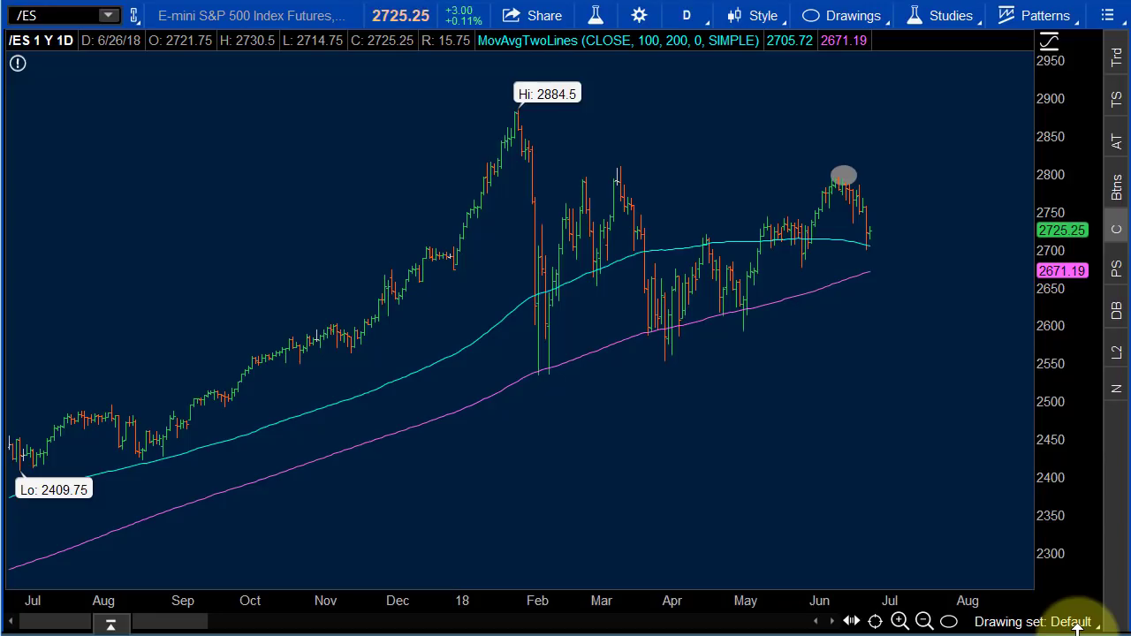
click(1025, 5)
click(1002, 208)
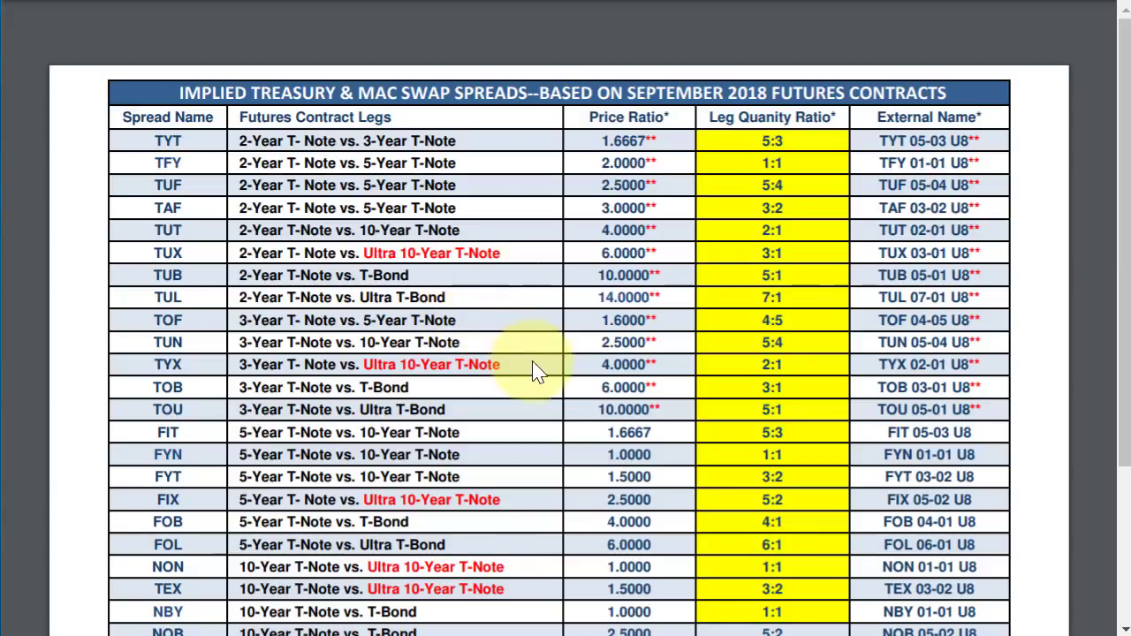
In the implied Treasury spreads table, highlight the TUT spread name and the leg quantity ratios of the TUT and TUB spreads.
scroll(583, 404, down, 1)
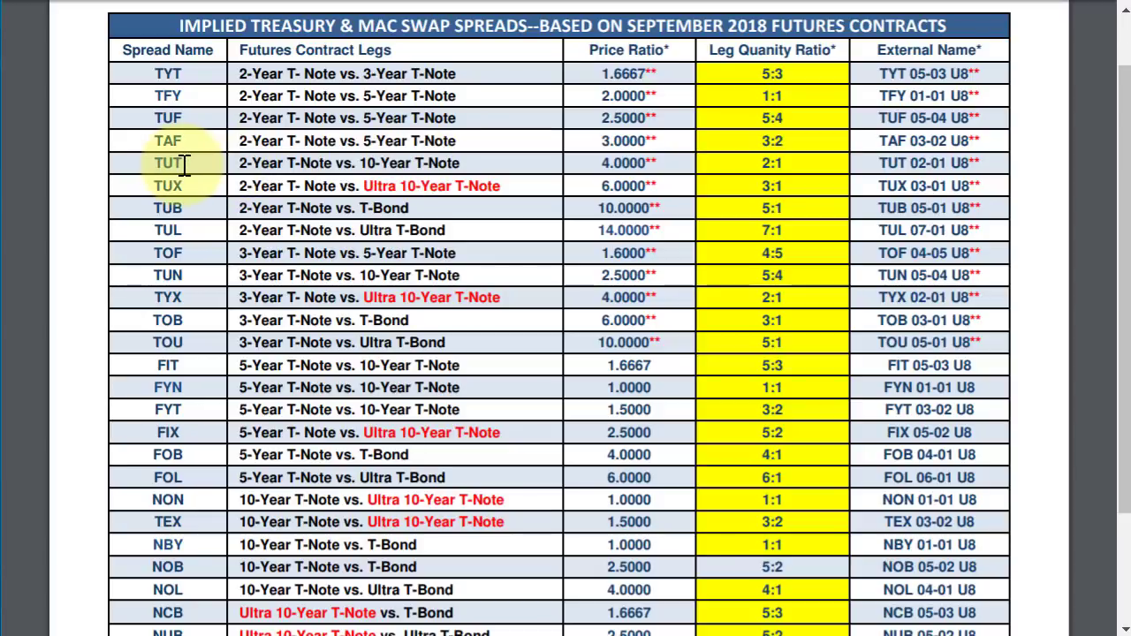
drag(155, 163, 188, 163)
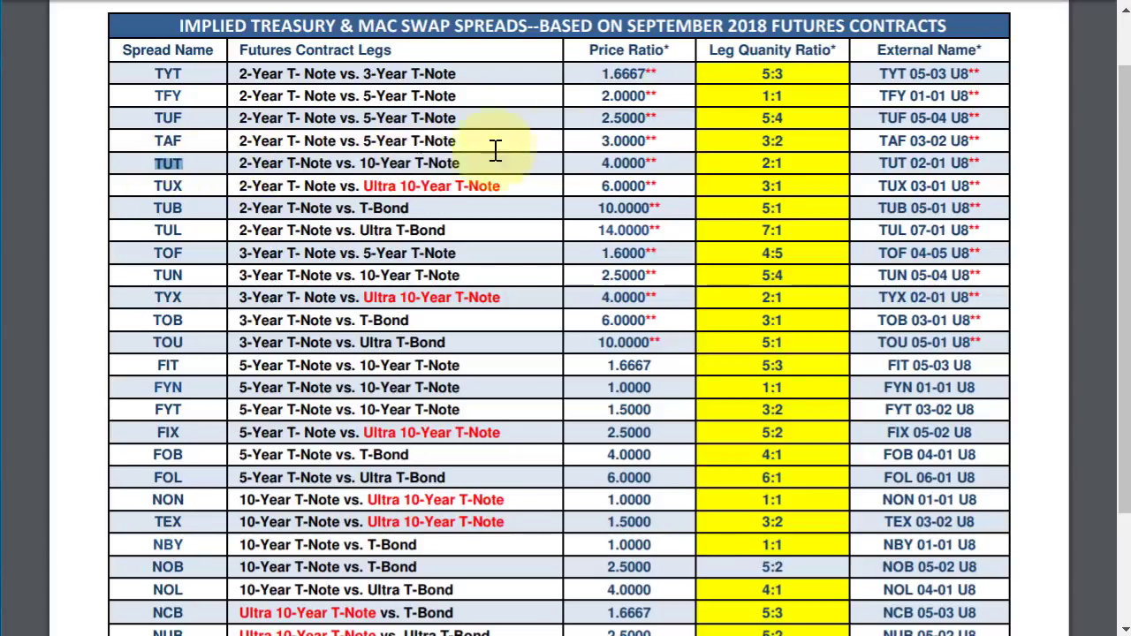
drag(764, 162, 793, 168)
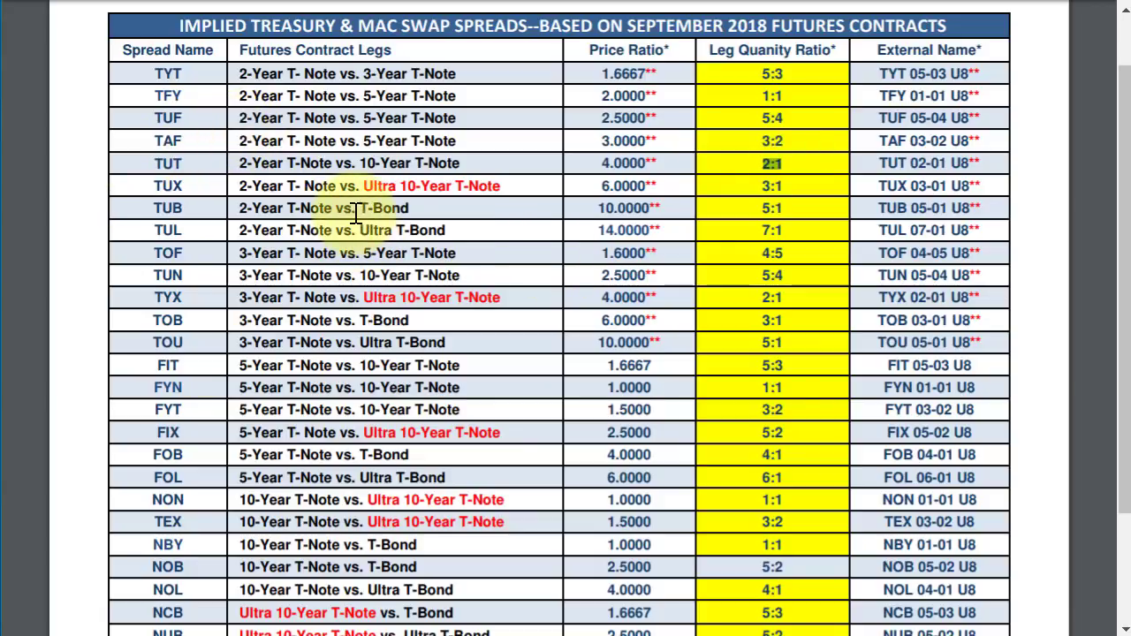
drag(761, 207, 802, 209)
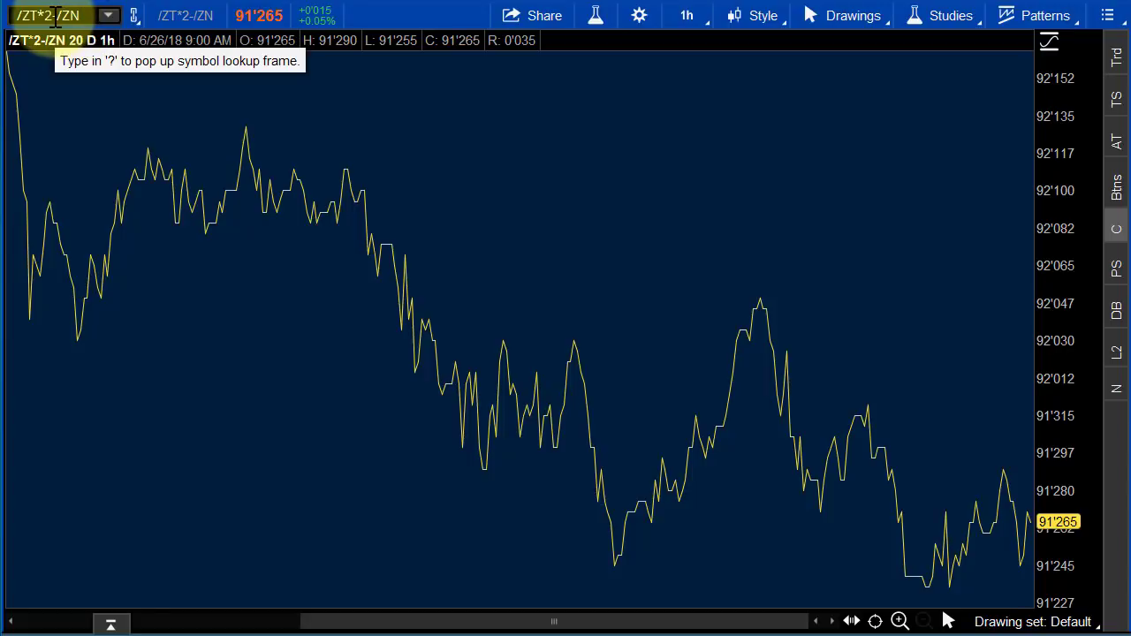
Change the hourly chart's spread symbol to /ZT*5-/ZB to plot the 2-year note against the T-Bond.
click(55, 16)
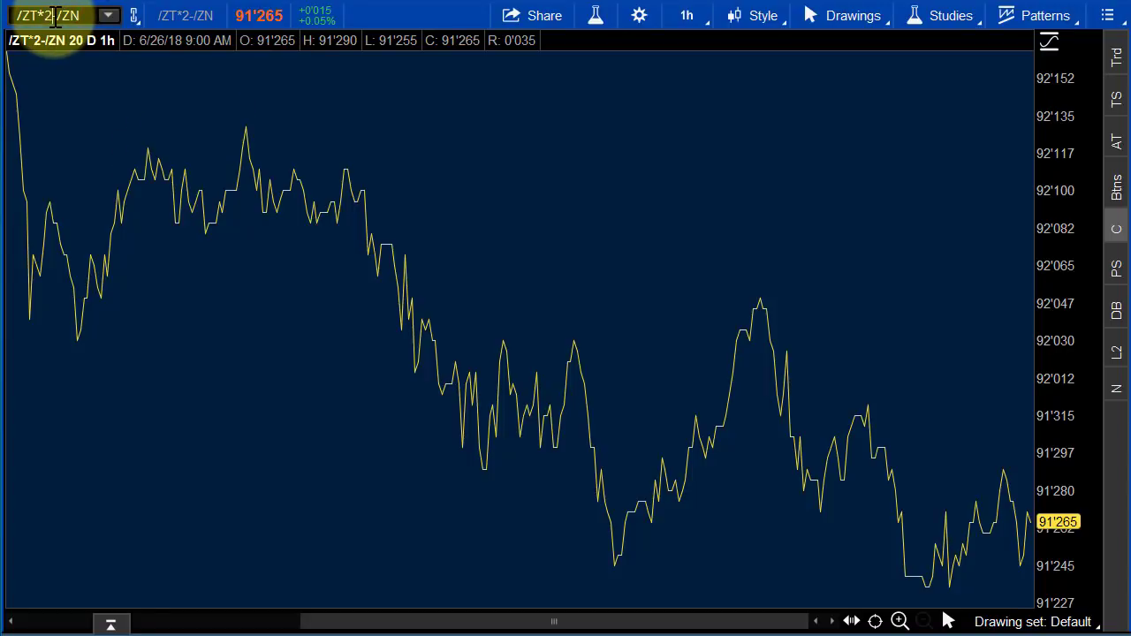
key(BackSpace)
text(5)
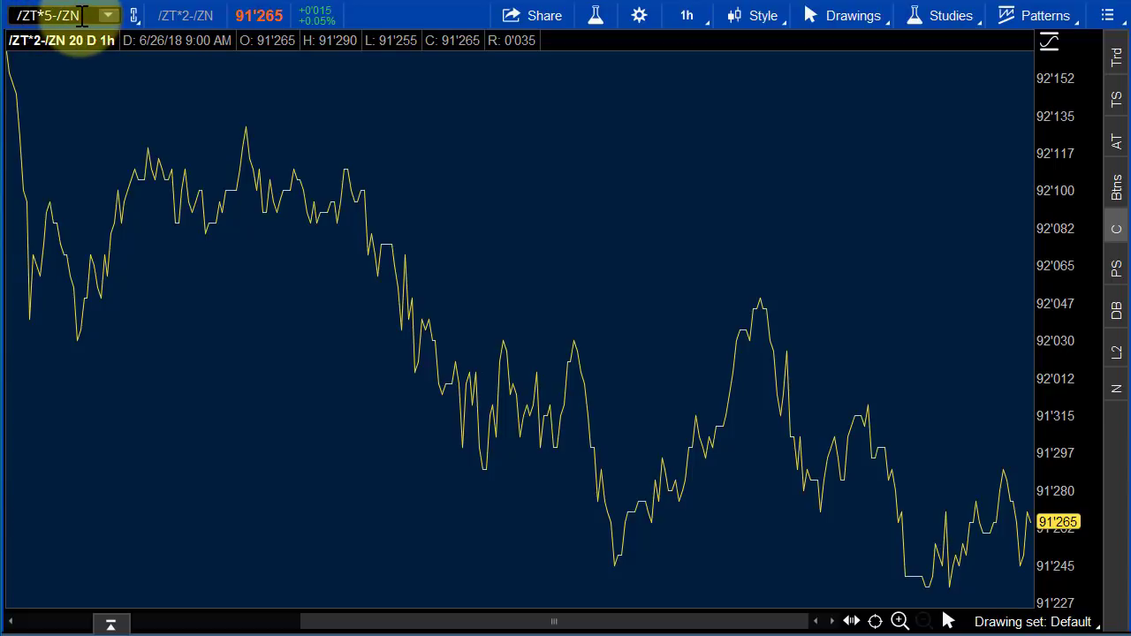
key(BackSpace)
text(B)
key(Return)
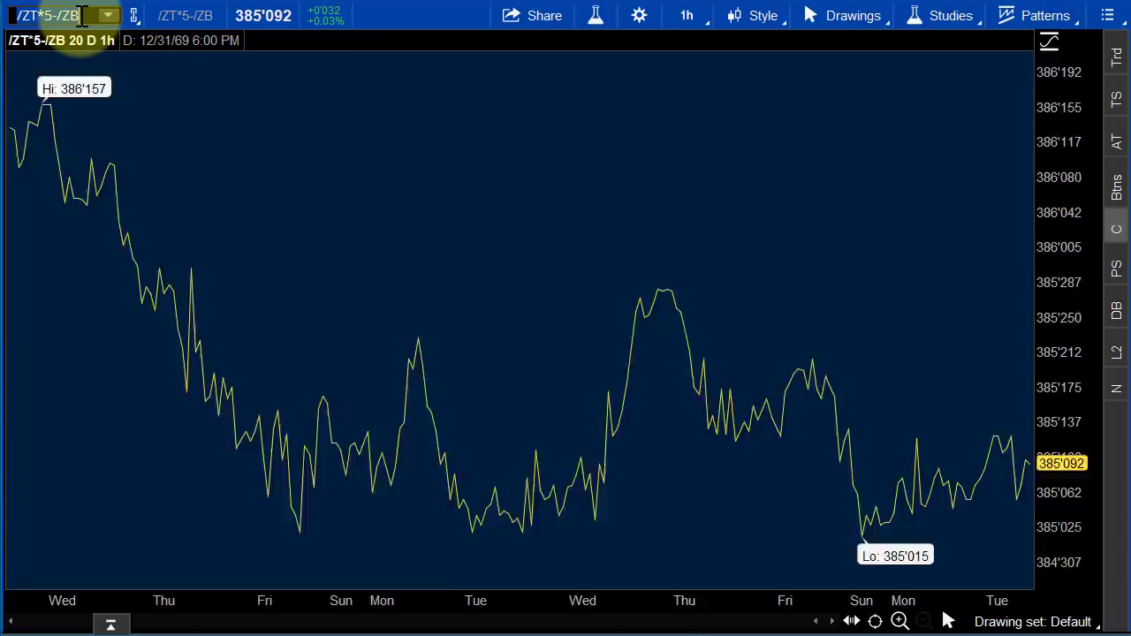
Set the /ZT*5-/ZB spread chart's time frame to three years with weekly aggregation (3 Y : W).
click(689, 15)
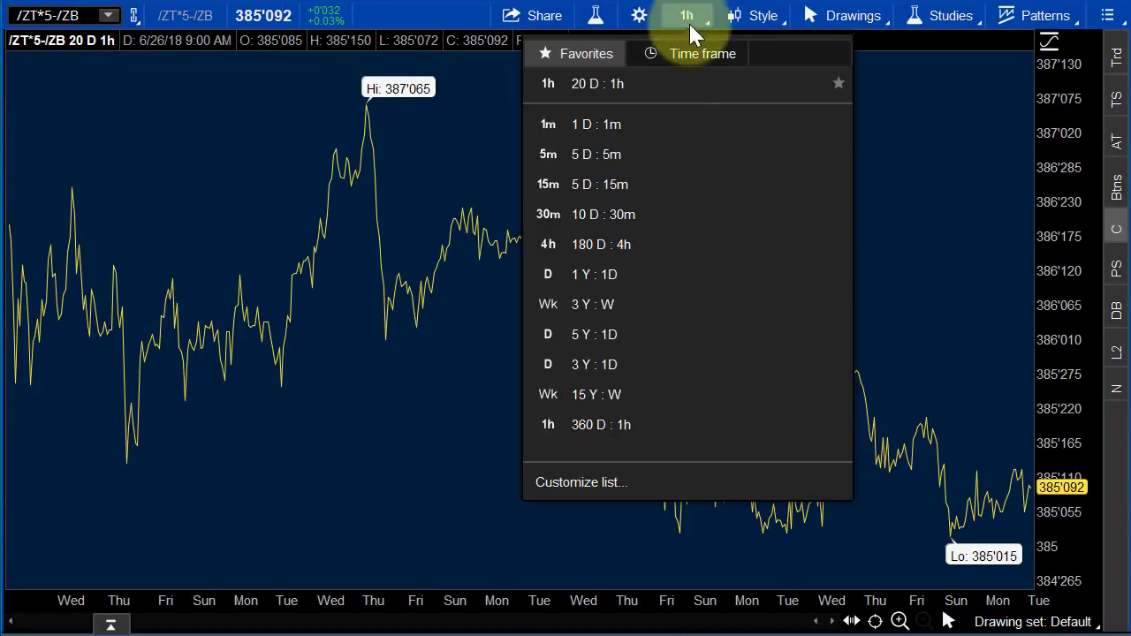
click(644, 298)
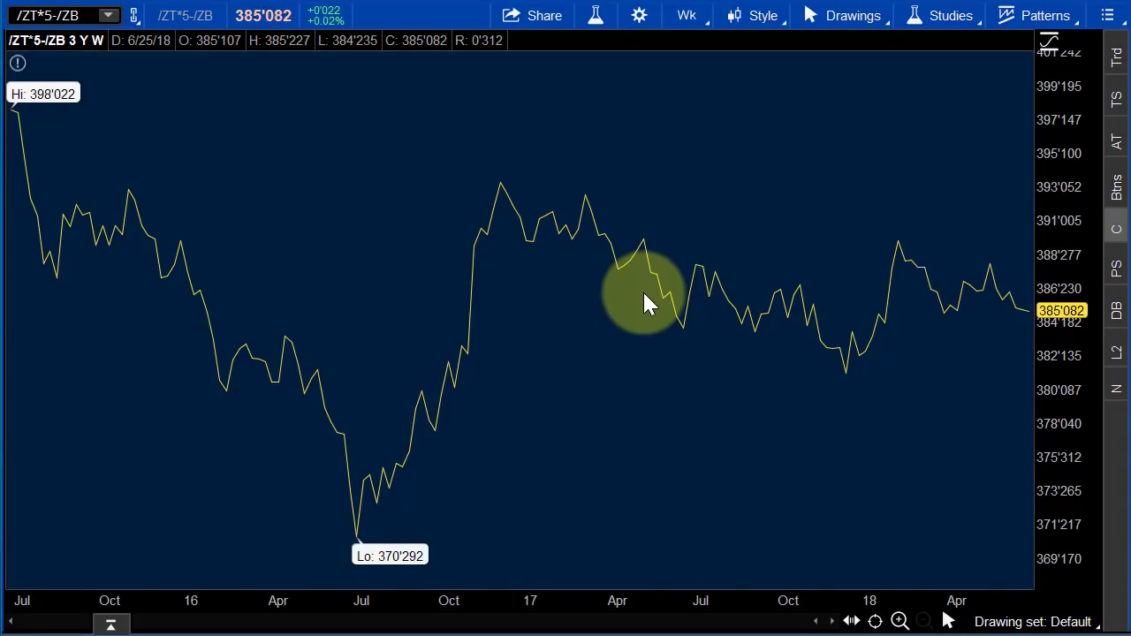
In the New York Times yield curve article, read "The Fed's hand." section and highlight the author byline under the headline.
scroll(642, 290, down, 5)
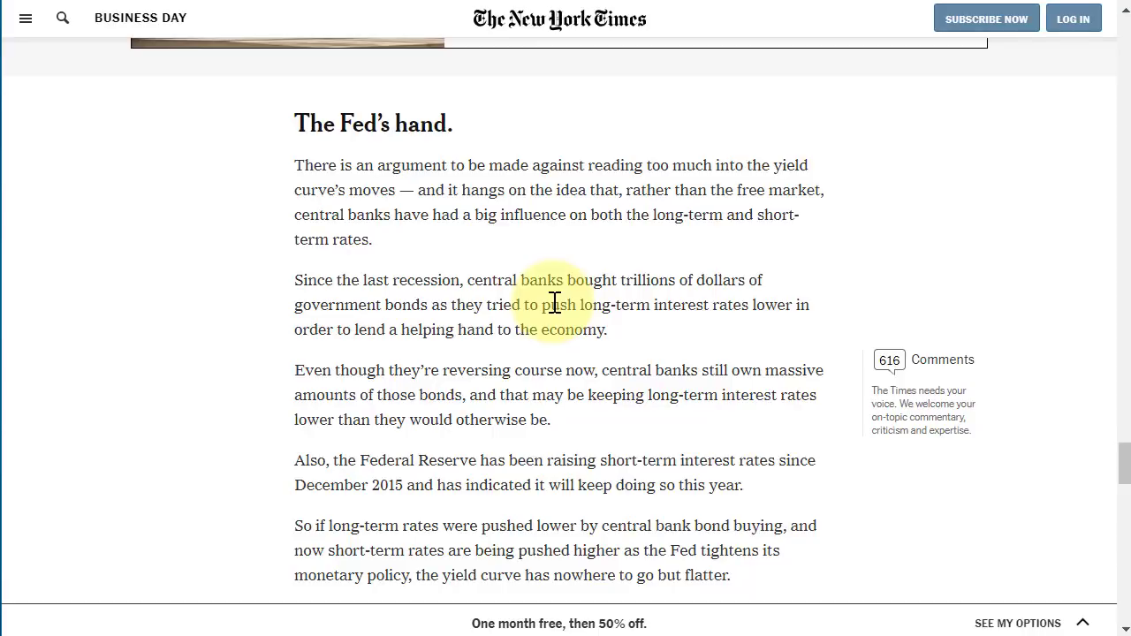
scroll(723, 465, down, 3)
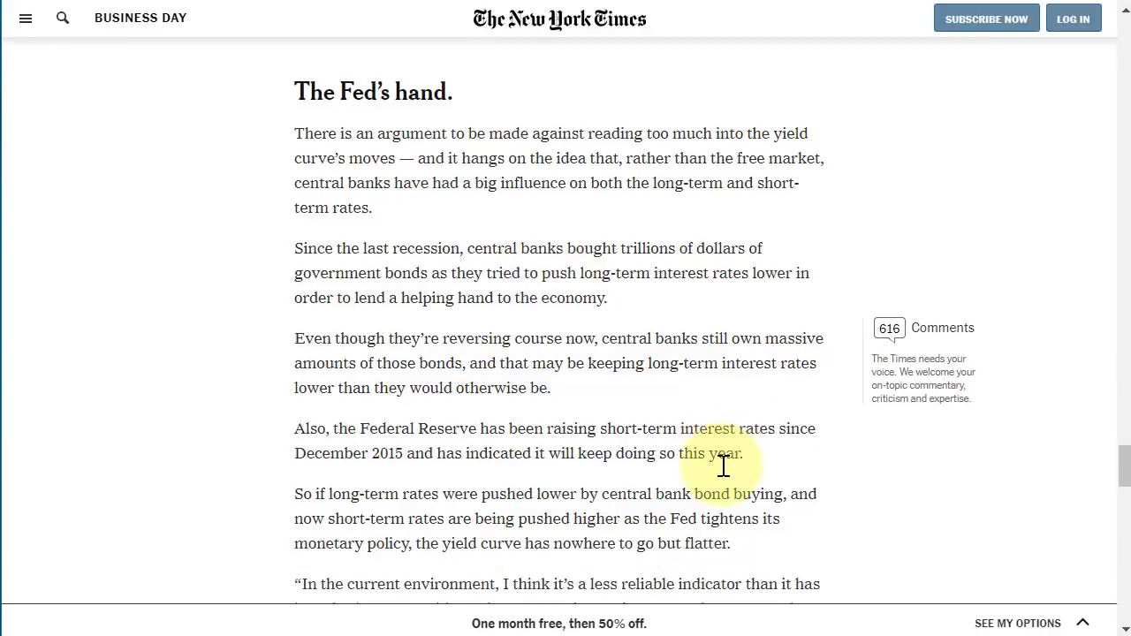
key(Home)
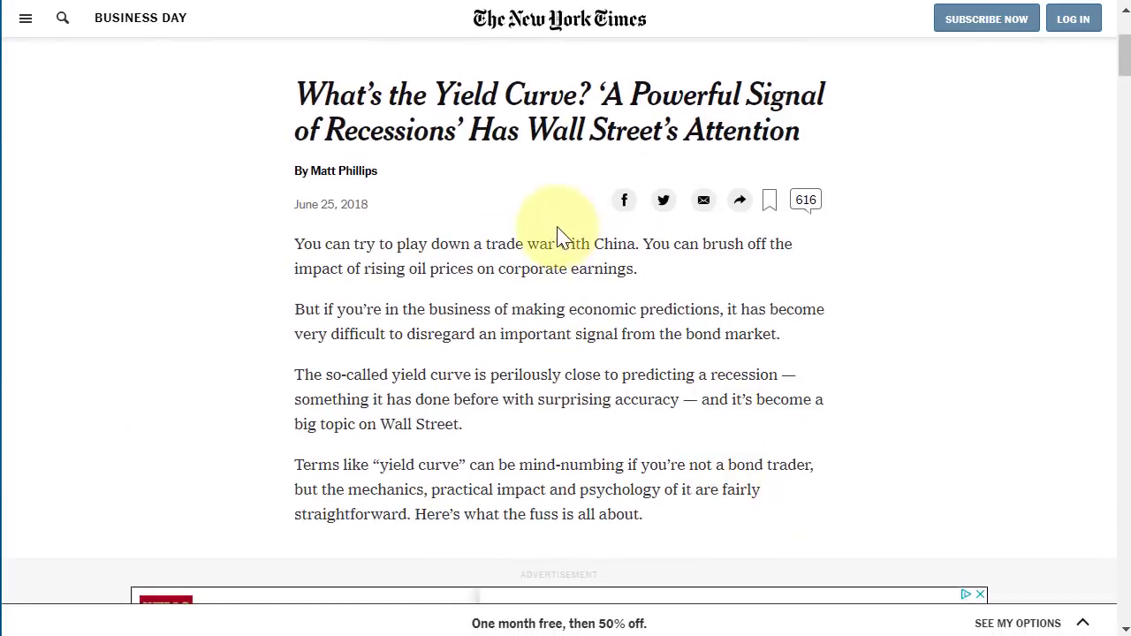
drag(391, 177, 298, 190)
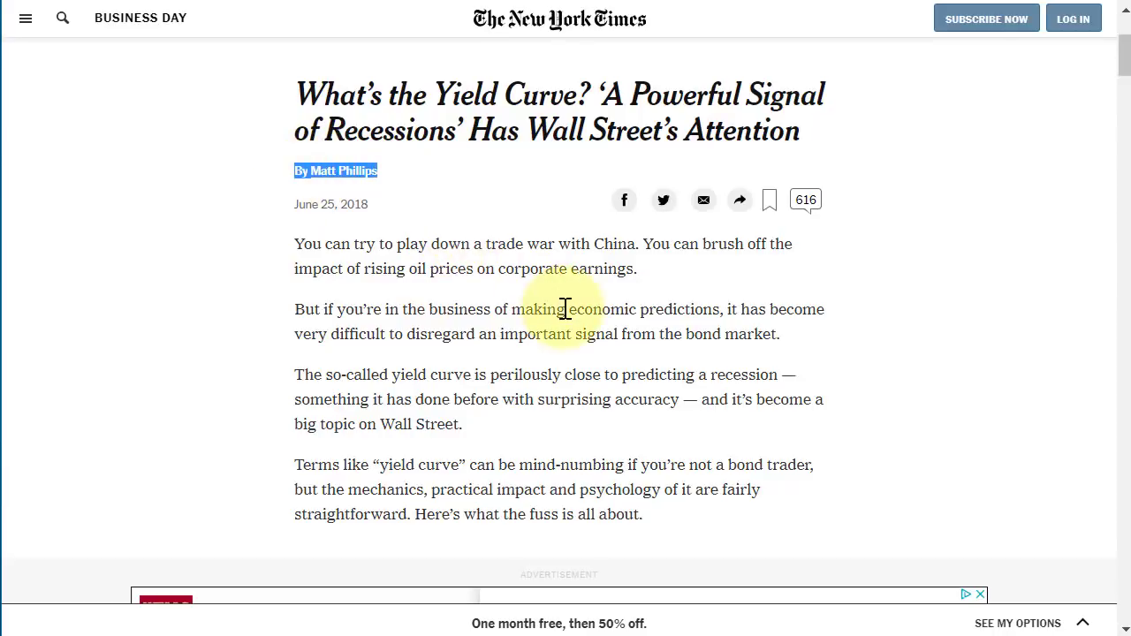